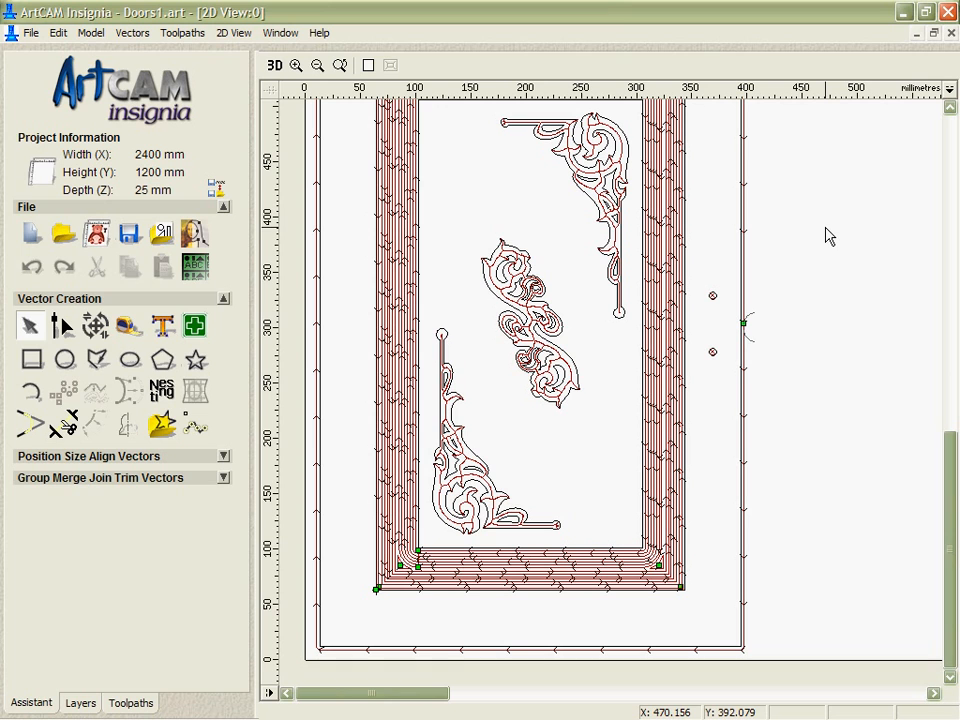
- Move the outer profile toolpath's start point to the middle of the door's lower edge and apply leads with Do Not Lead Out enabled
{"action": "left_click", "coordinate": [131, 703]}
{"action": "left_click", "coordinate": [744, 340]}
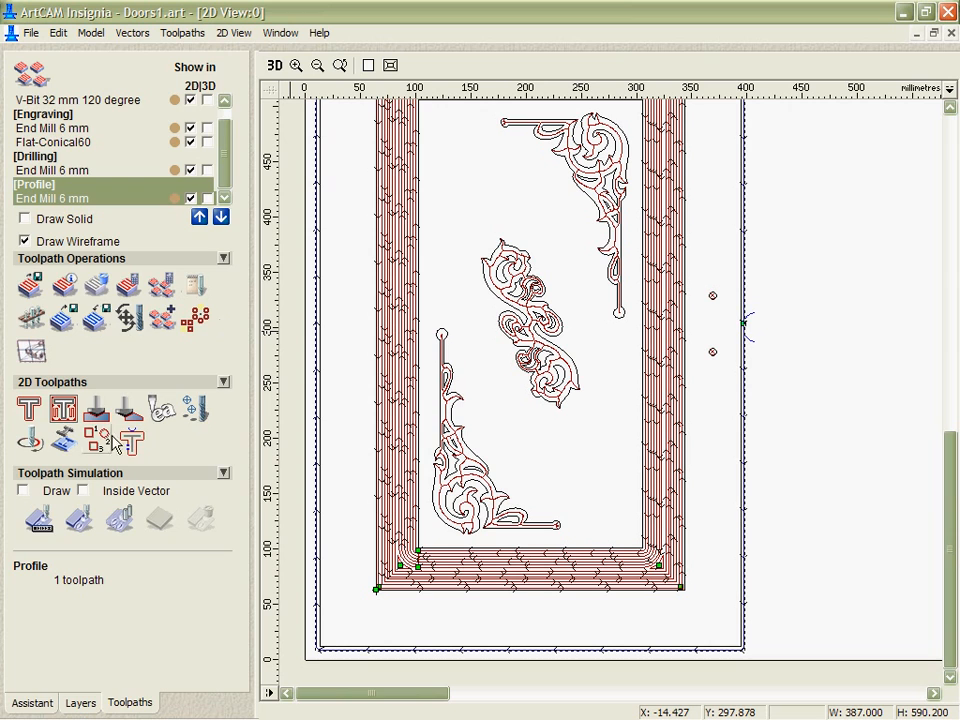
{"action": "left_click", "coordinate": [97, 320]}
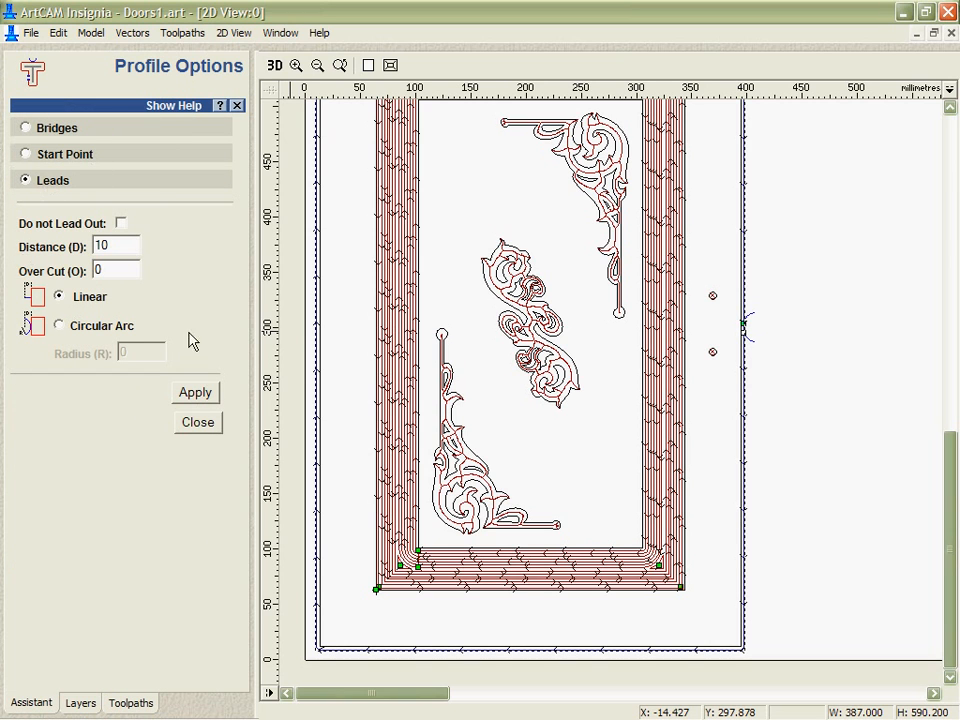
{"action": "left_click", "coordinate": [743, 324]}
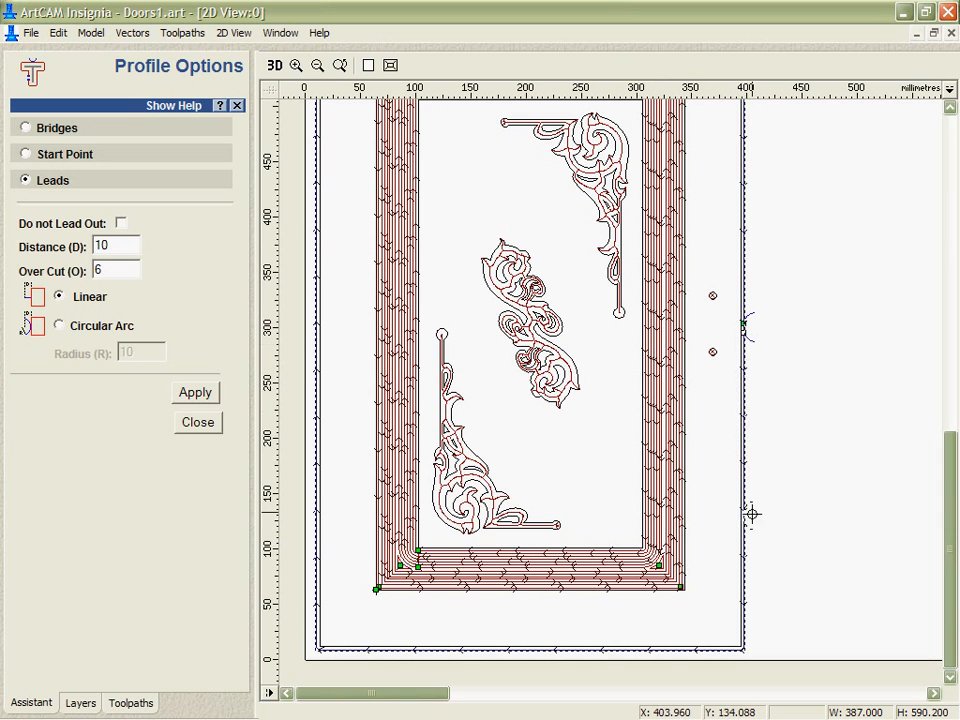
{"action": "left_click", "coordinate": [521, 648]}
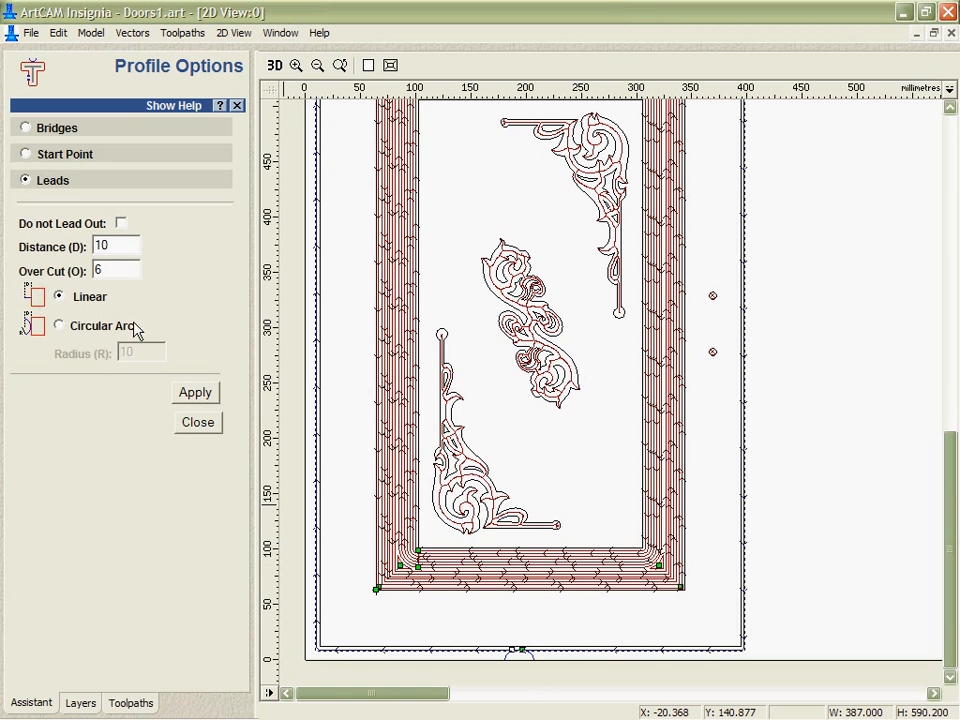
{"action": "left_click", "coordinate": [121, 223]}
{"action": "left_click", "coordinate": [193, 393]}
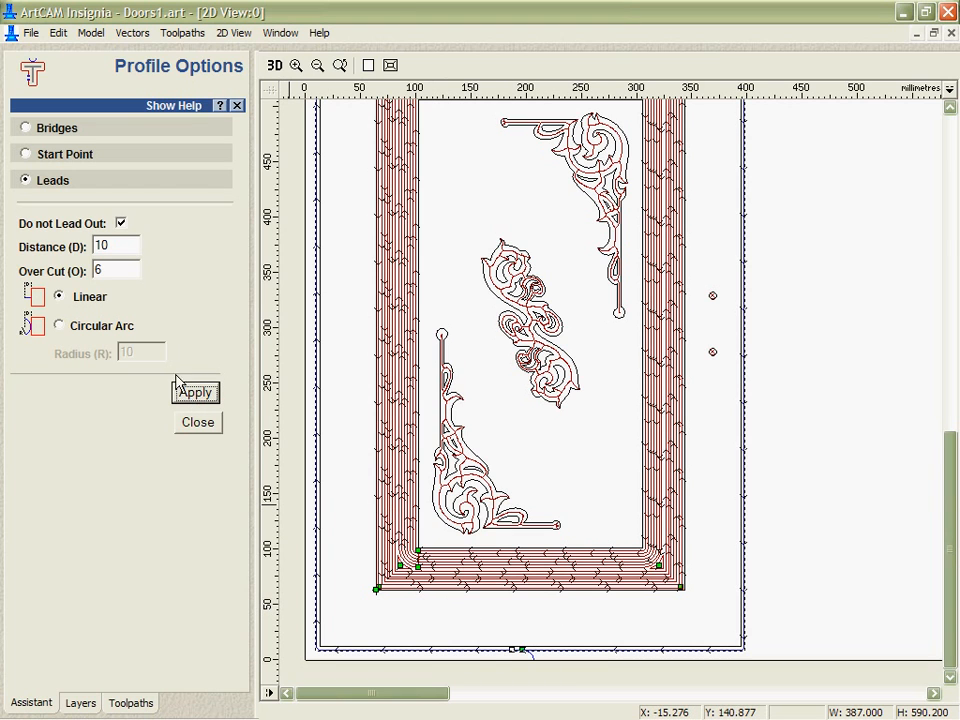
- Add 4 bridges of length 6 and thickness 3 to the profile toolpath, shifting the one on the right edge slightly upward
{"action": "left_click", "coordinate": [27, 155]}
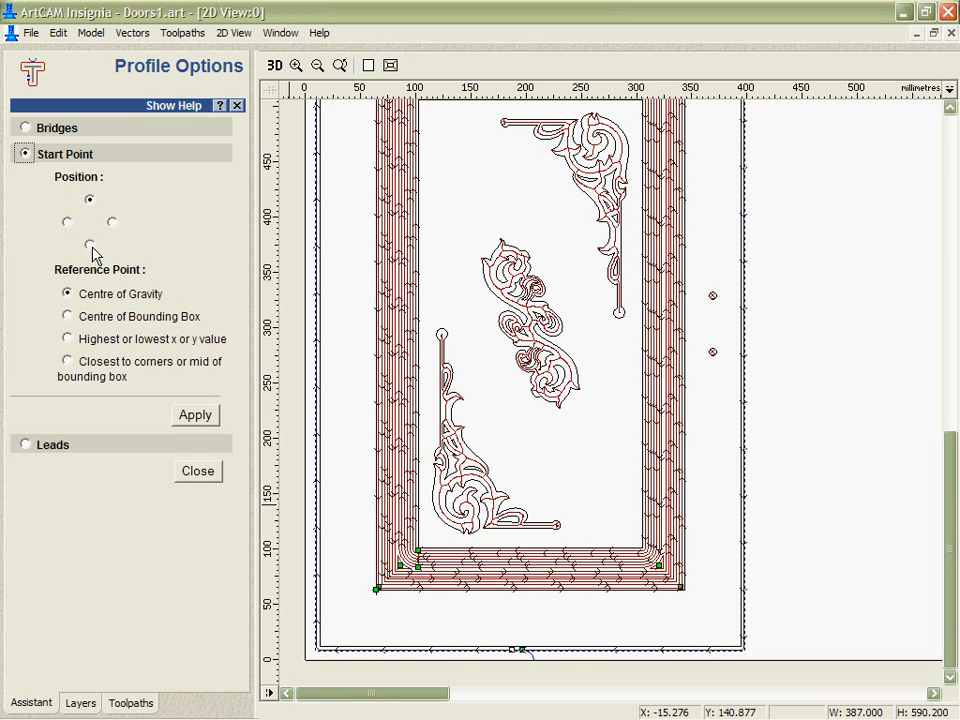
{"action": "left_click", "coordinate": [25, 128]}
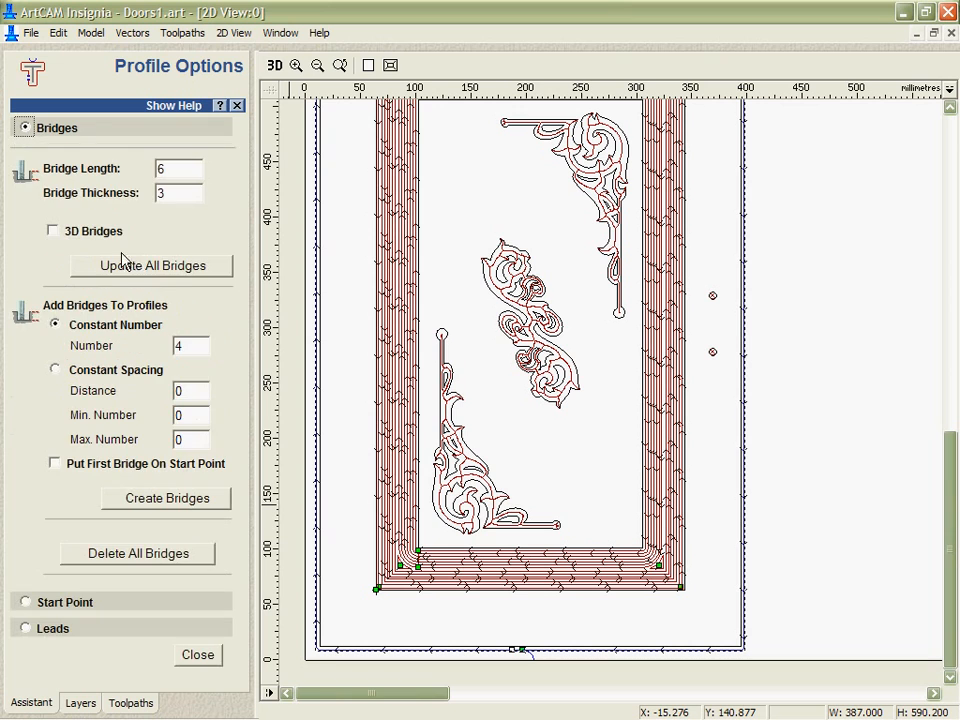
{"action": "left_click", "coordinate": [164, 500]}
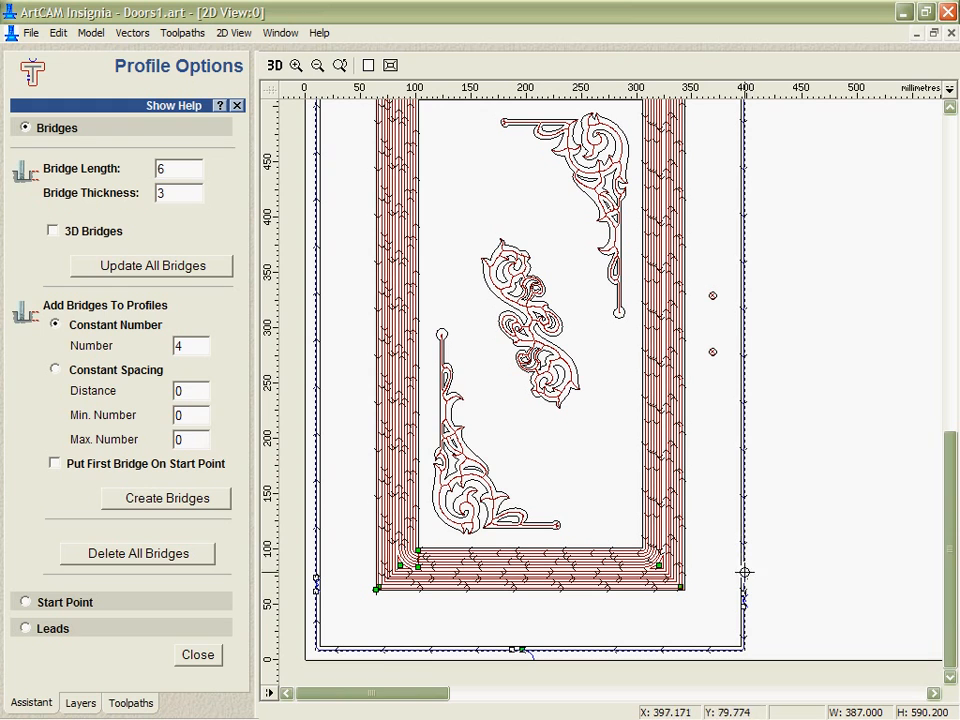
{"action": "left_click_drag", "start_coordinate": [744, 572], "coordinate": [744, 571]}
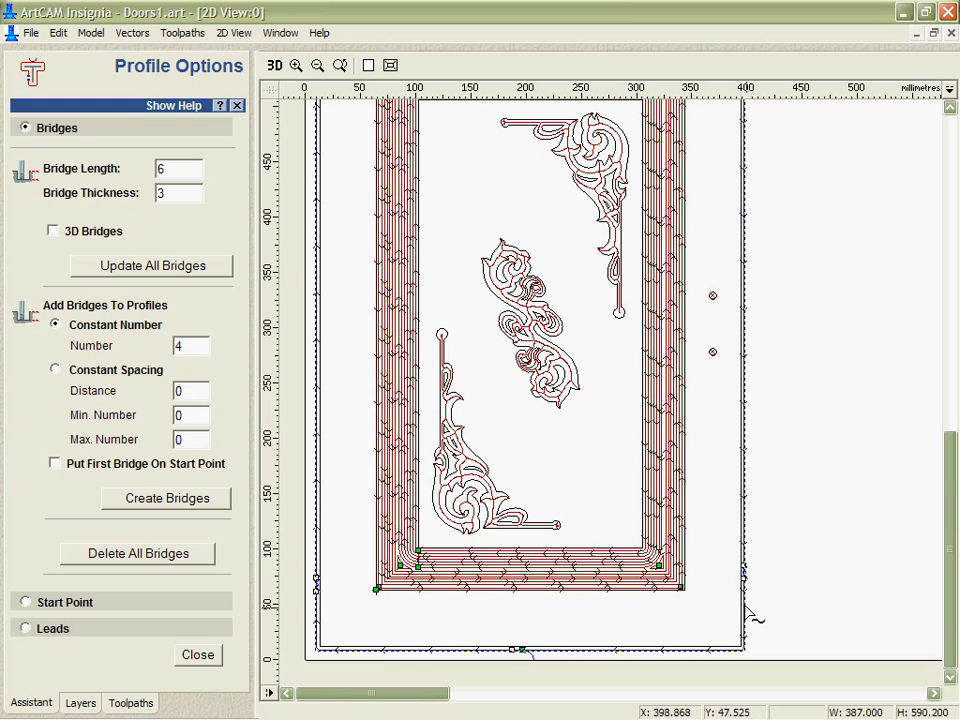
{"action": "left_click", "coordinate": [203, 660]}
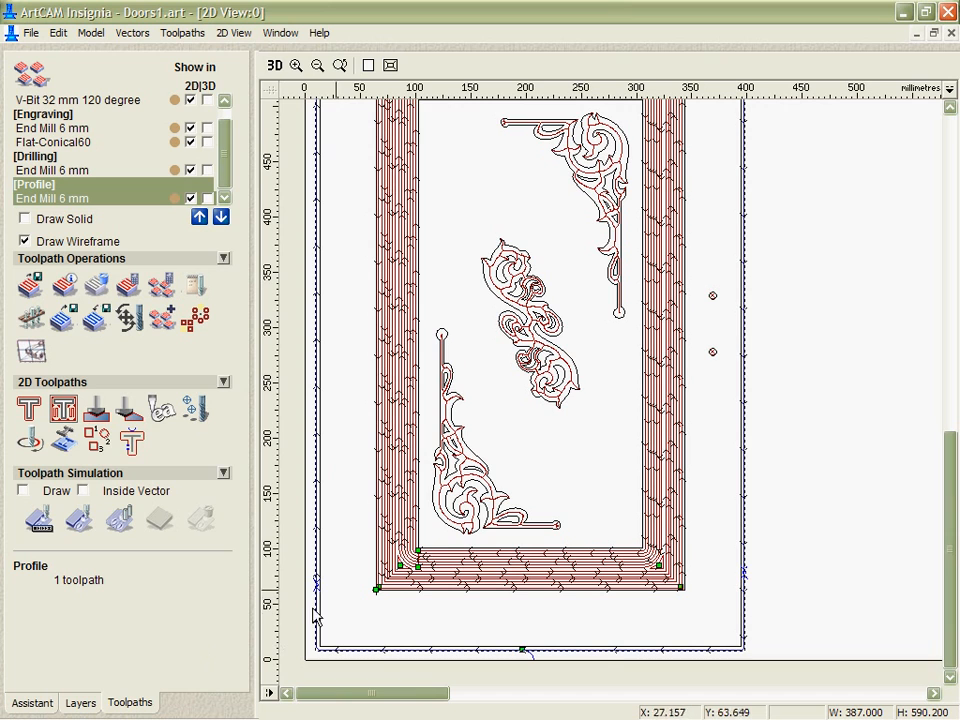
- Hide the Default Layer and select all of the door's toolpath previews
{"action": "left_click", "coordinate": [368, 65]}
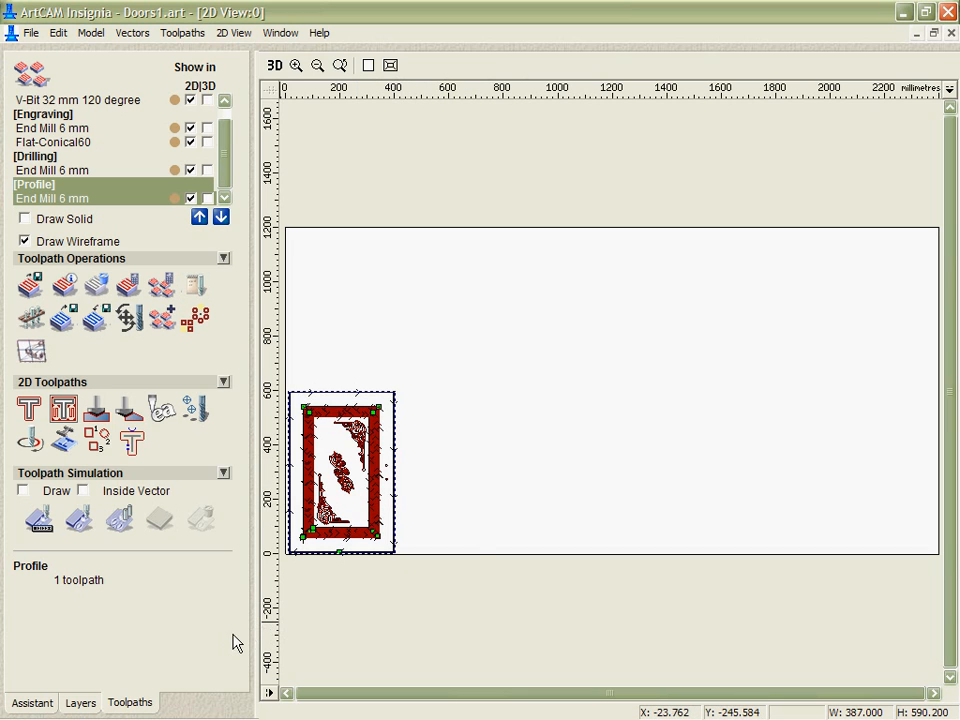
{"action": "left_click", "coordinate": [79, 703]}
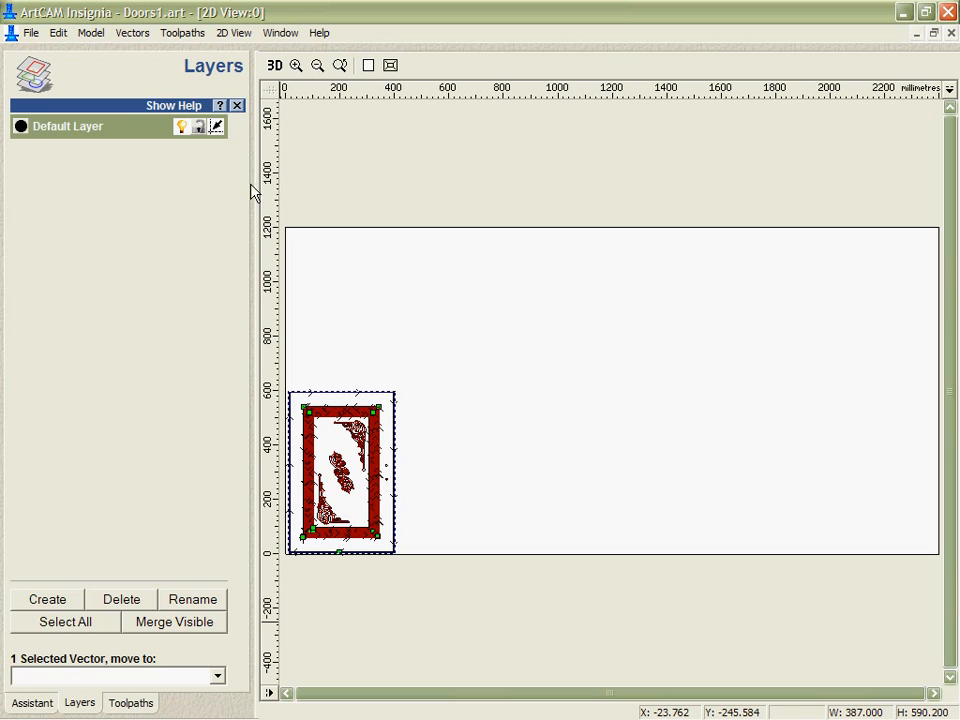
{"action": "left_click", "coordinate": [183, 125]}
{"action": "left_click", "coordinate": [128, 708]}
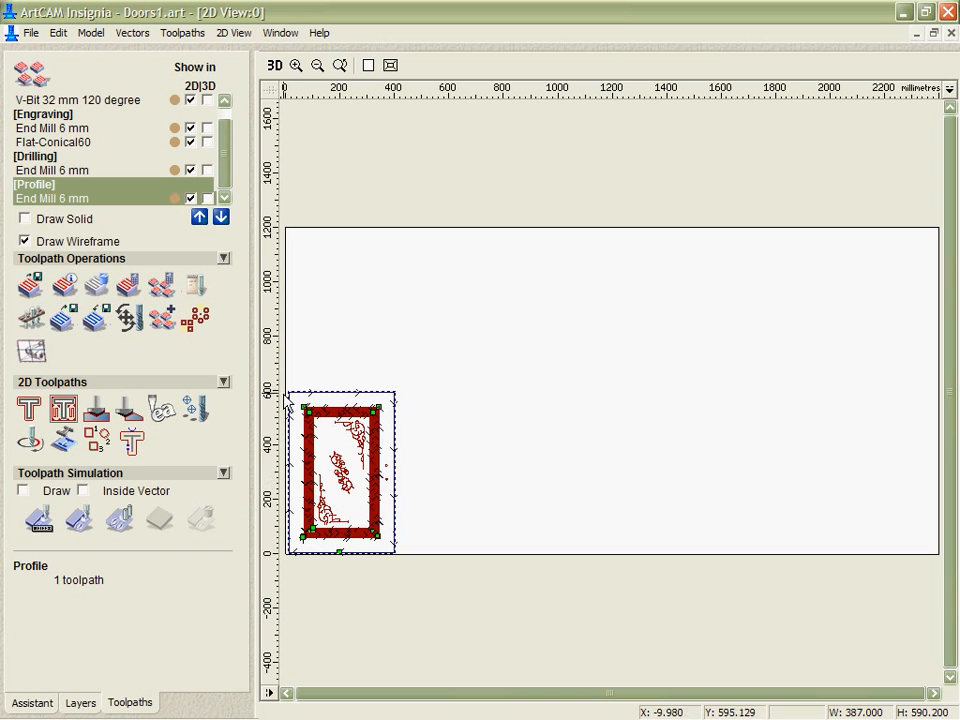
{"action": "left_click_drag", "start_coordinate": [282, 383], "coordinate": [435, 607]}
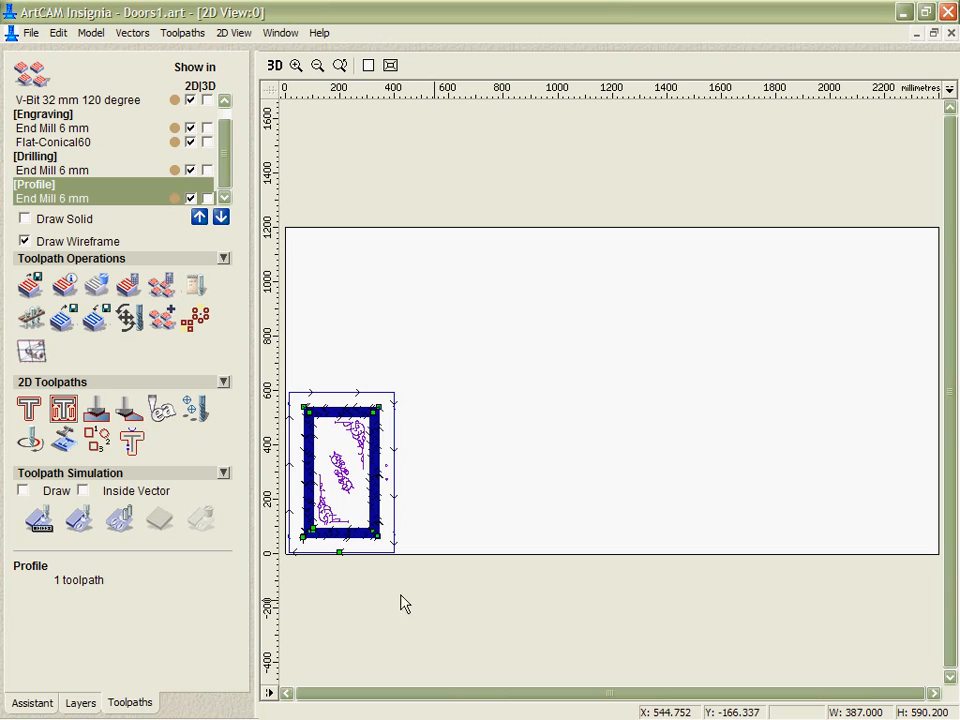
- Create a copy of the selected door toolpaths with Mirror Y and move that copy 400 mm in X beside the original
{"action": "left_click", "coordinate": [130, 318]}
{"action": "left_click", "coordinate": [54, 258]}
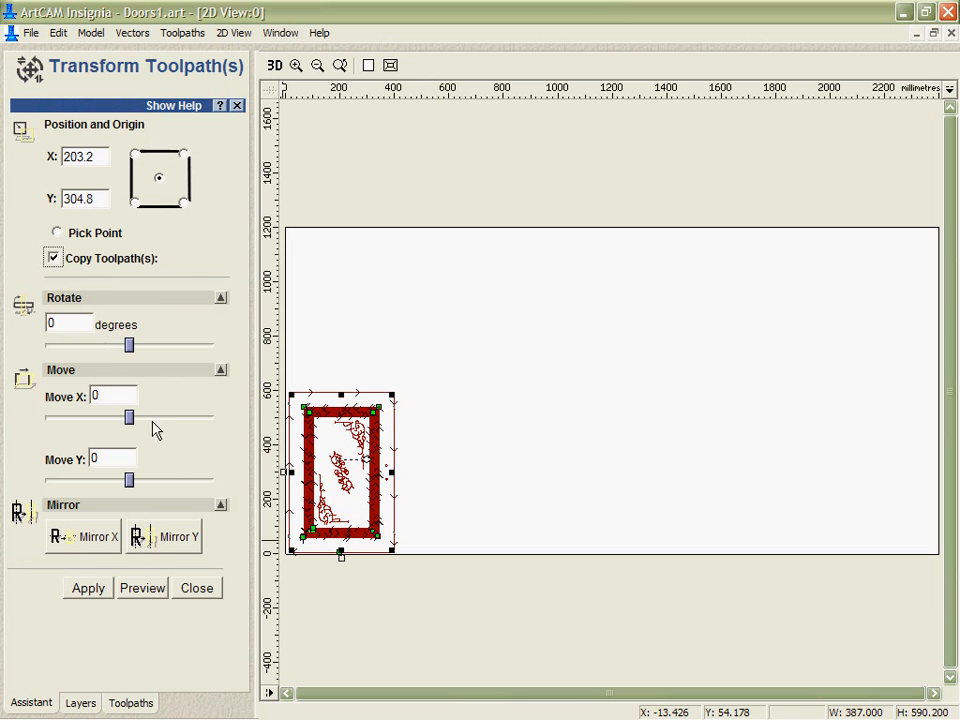
{"action": "left_click", "coordinate": [185, 541]}
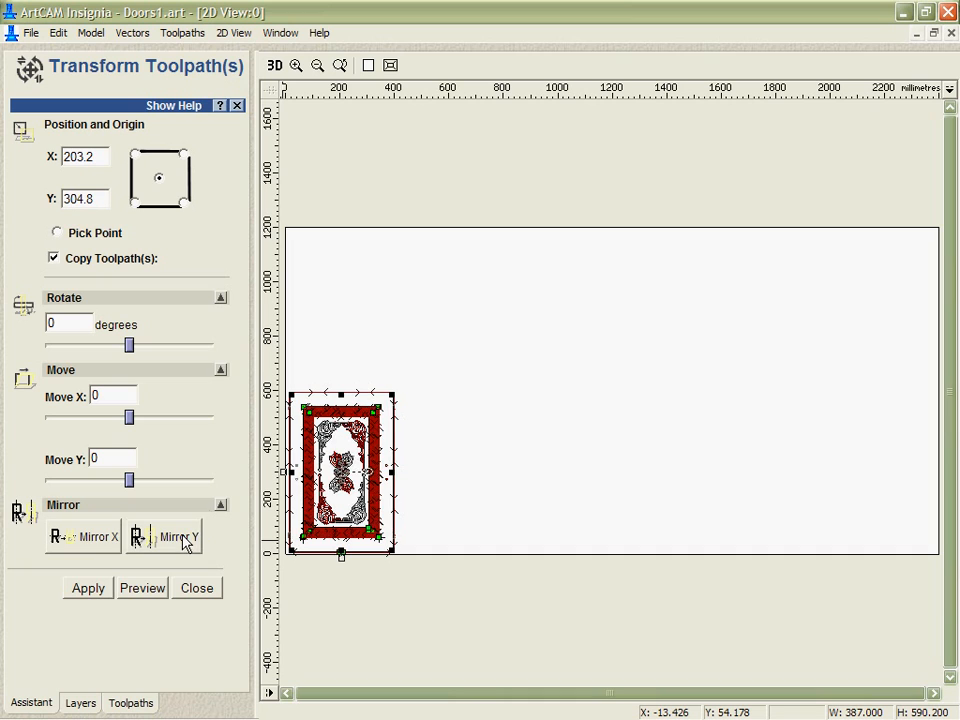
{"action": "left_click", "coordinate": [54, 258]}
{"action": "left_click", "coordinate": [144, 591]}
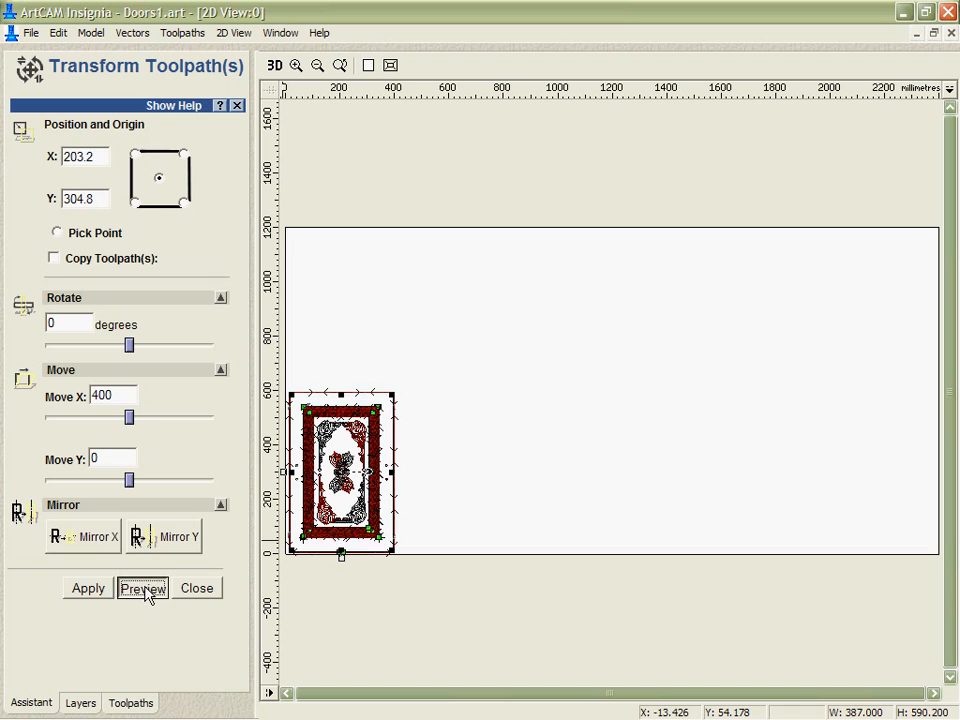
{"action": "left_click", "coordinate": [88, 590]}
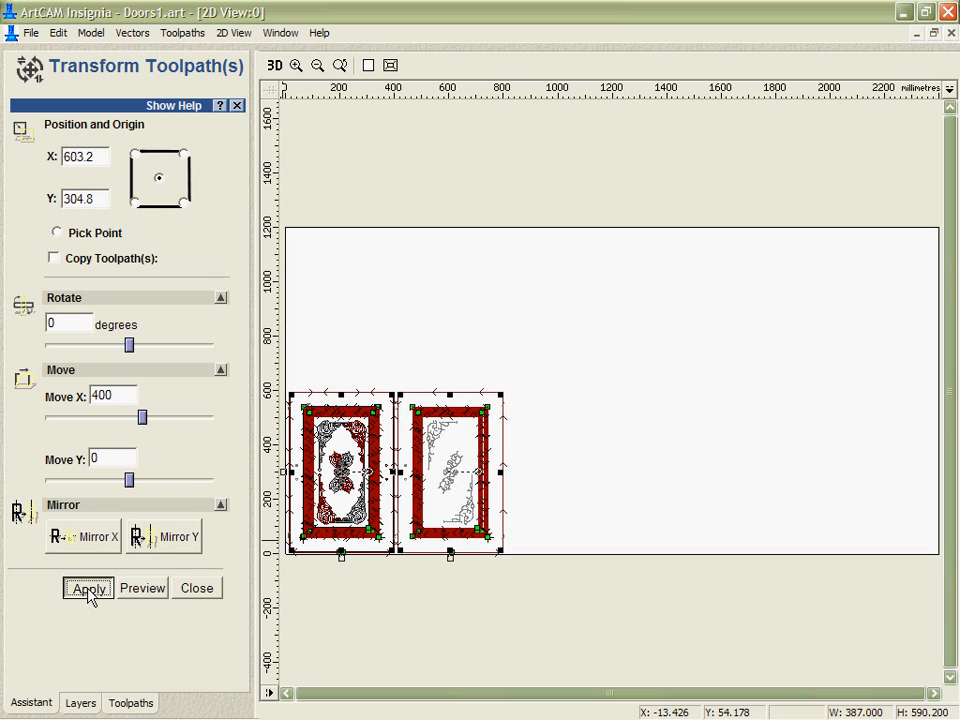
{"action": "left_click", "coordinate": [203, 588]}
{"action": "left_click", "coordinate": [479, 638]}
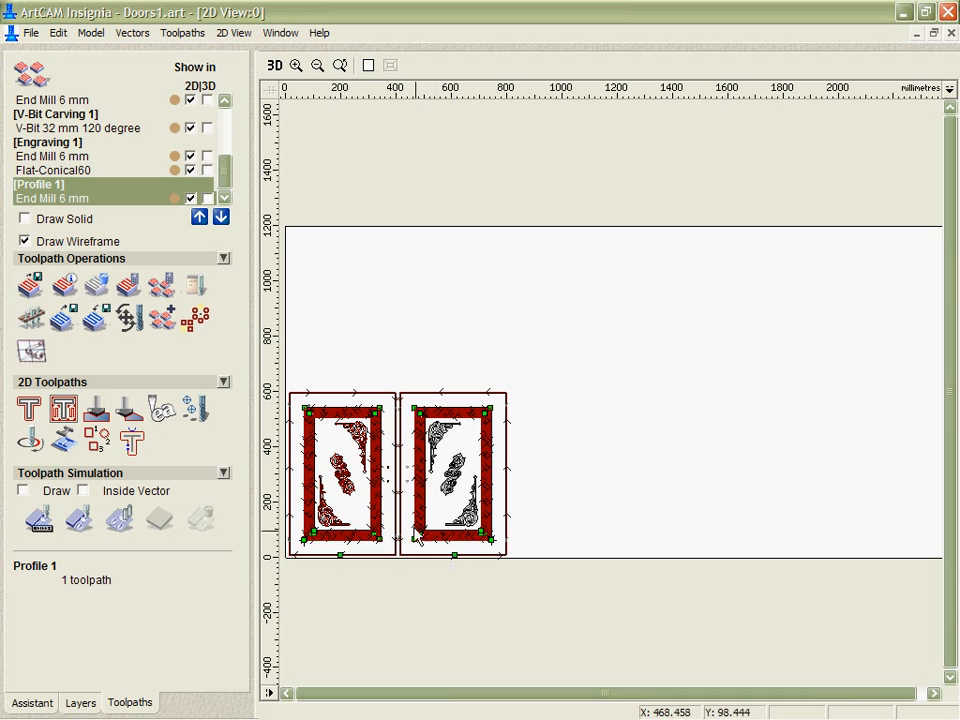
- Hide the Default Layer again and block-copy both doors' toolpaths in 2 columns and 2 rows, with offsets of 800 in X and 600 in Y
{"action": "left_click", "coordinate": [84, 702]}
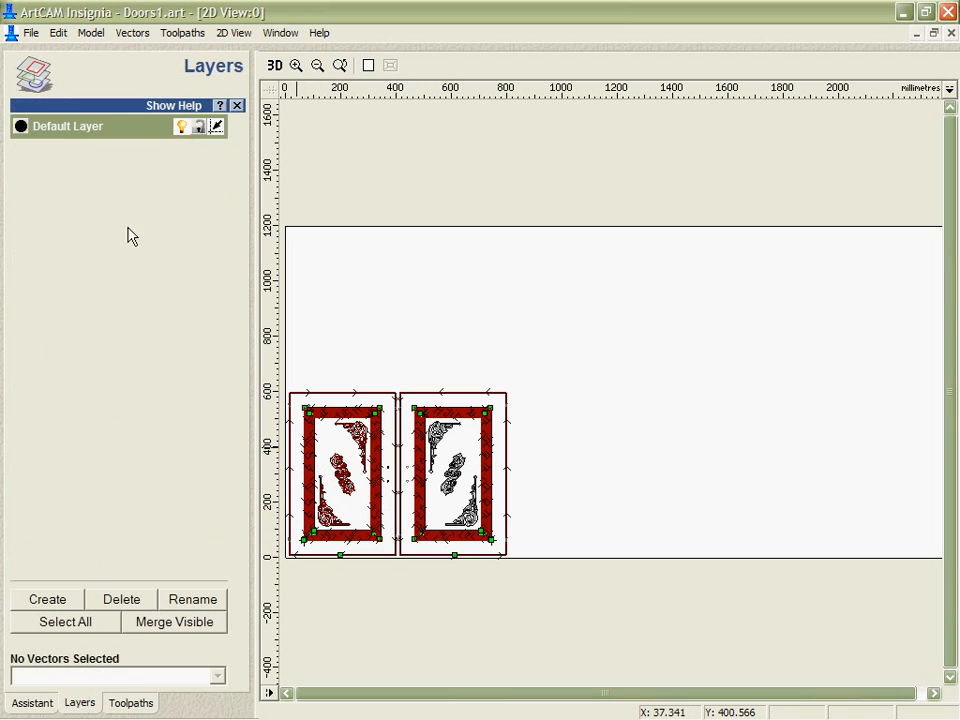
{"action": "left_click", "coordinate": [181, 126]}
{"action": "left_click", "coordinate": [131, 703]}
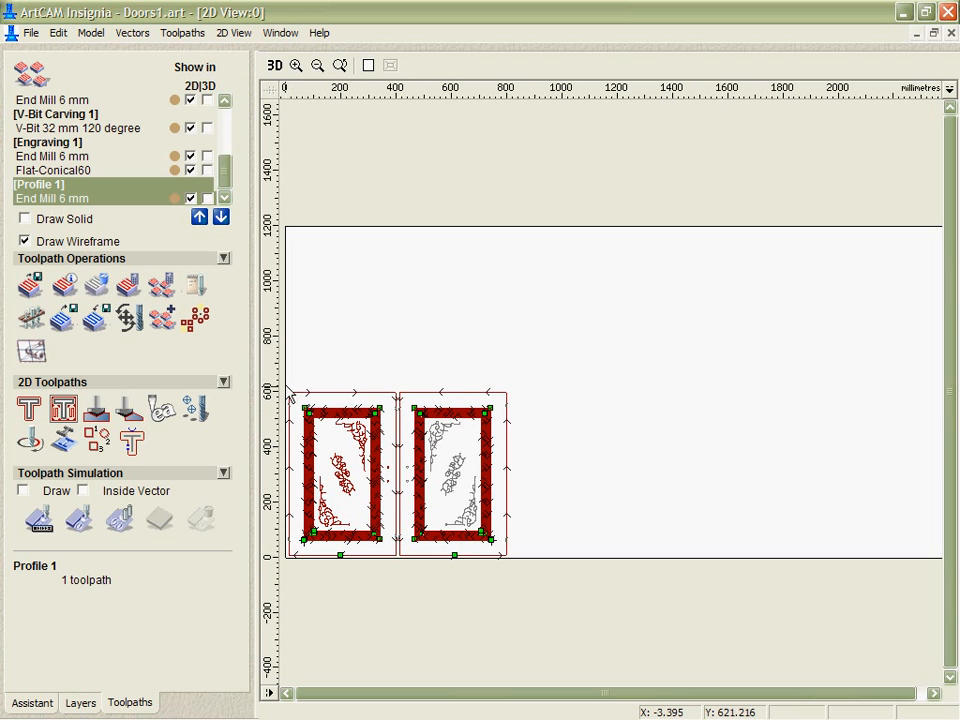
{"action": "left_click_drag", "start_coordinate": [285, 376], "coordinate": [581, 626]}
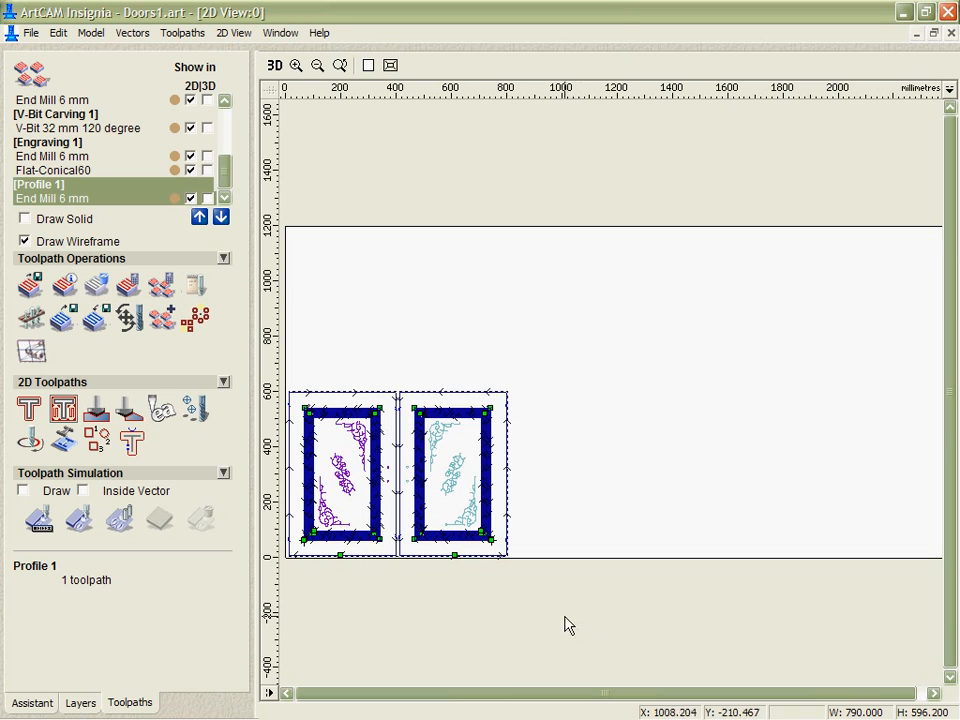
{"action": "left_click", "coordinate": [195, 318]}
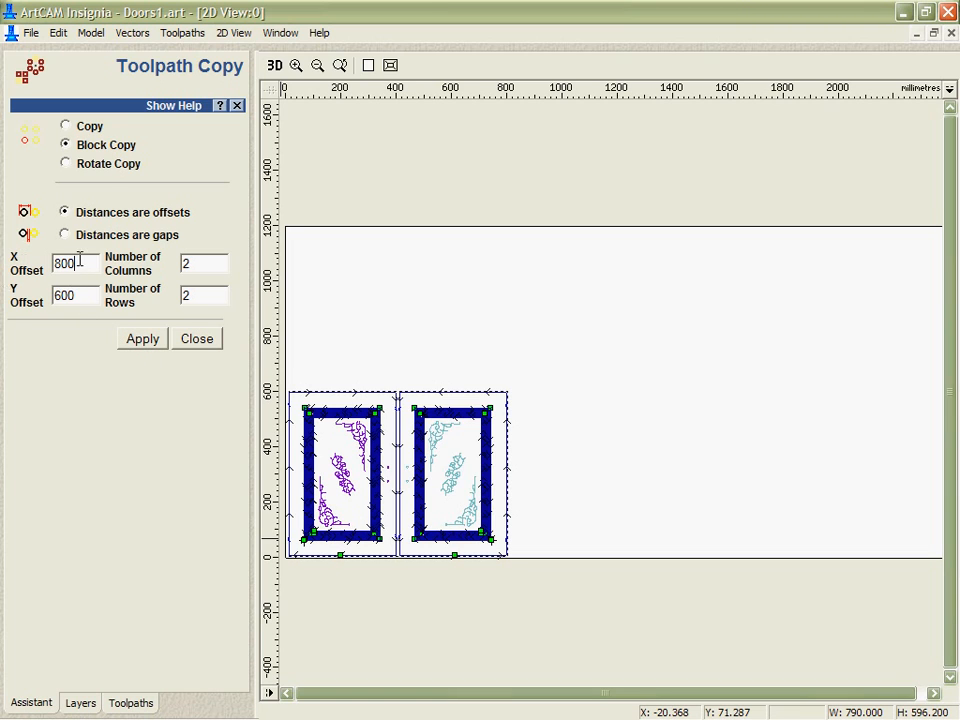
{"action": "left_click", "coordinate": [145, 341]}
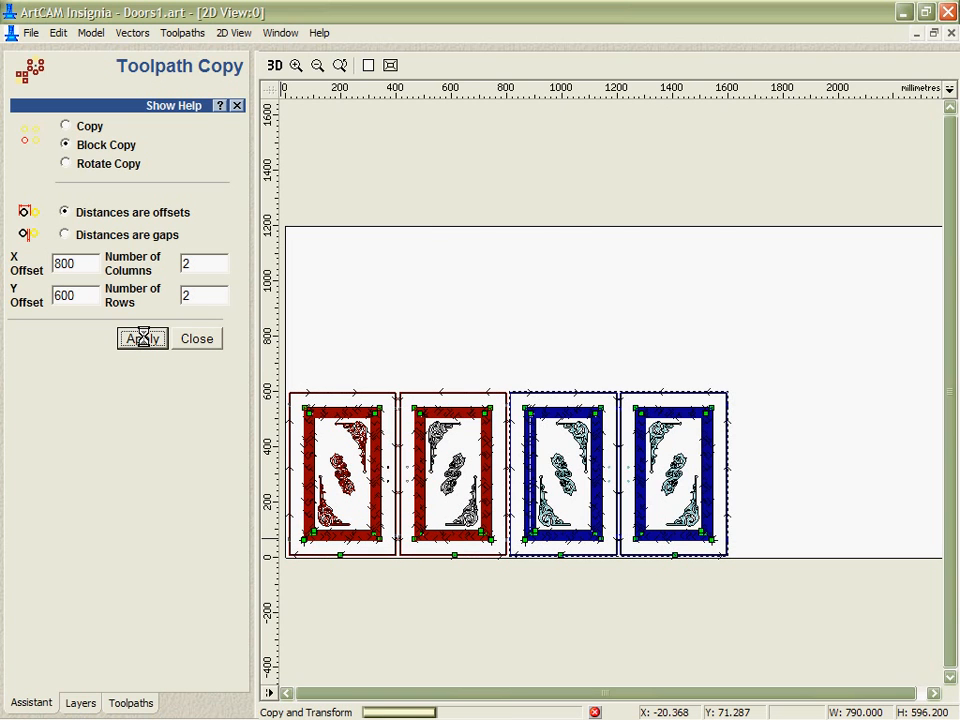
{"action": "left_click", "coordinate": [205, 345]}
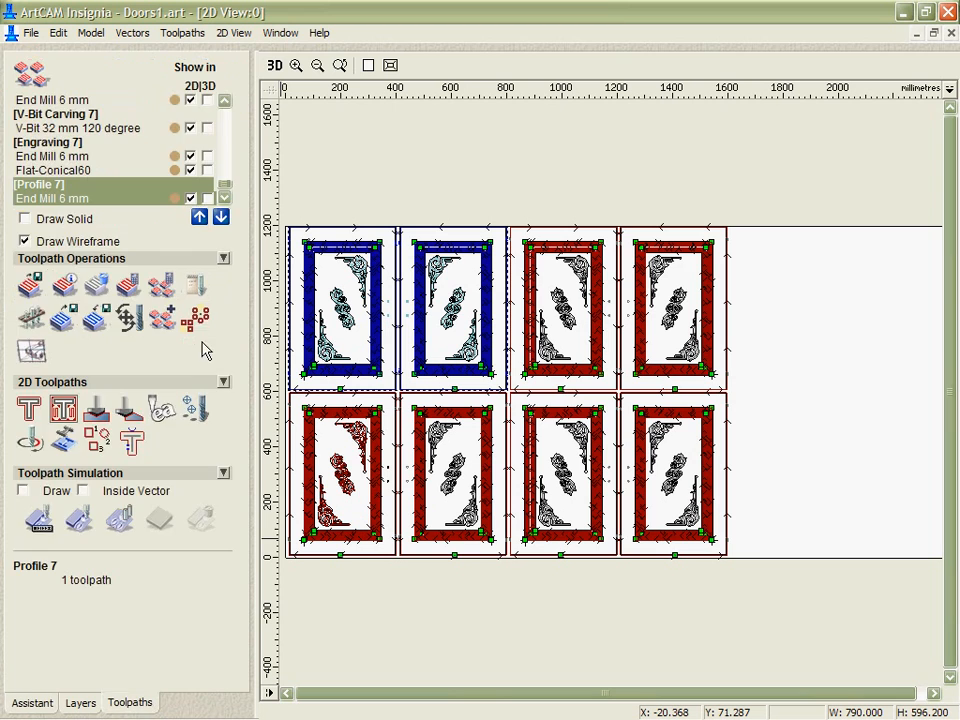
- Hide the Default Layer with its copied vectors and check the eight doors' toolpaths in the 3D view
{"action": "left_click", "coordinate": [70, 702]}
{"action": "left_click", "coordinate": [181, 126]}
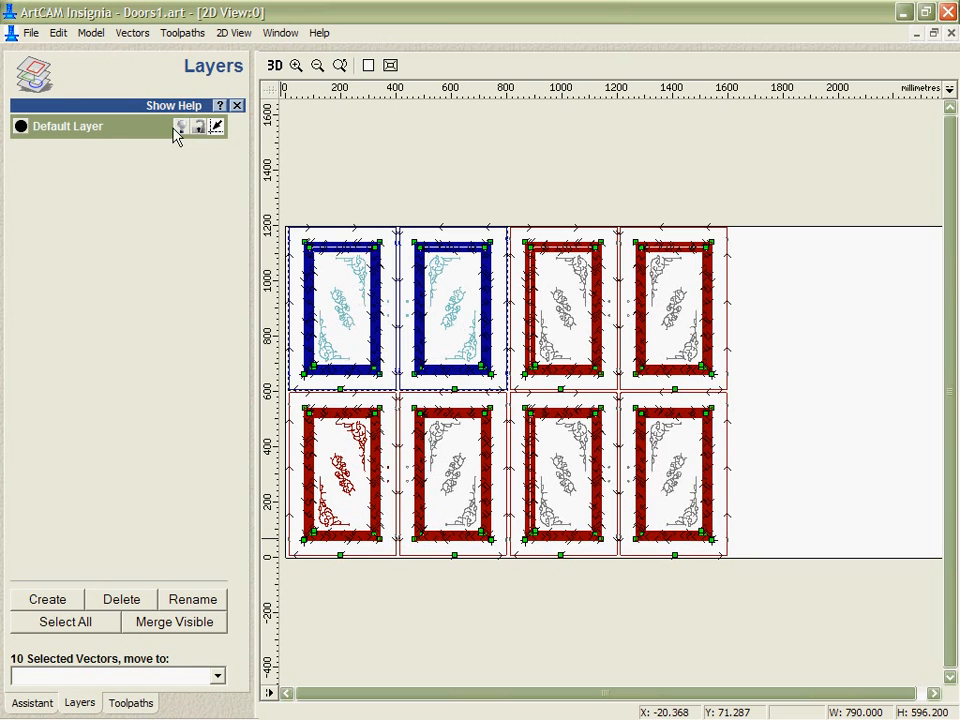
{"action": "left_click", "coordinate": [124, 705]}
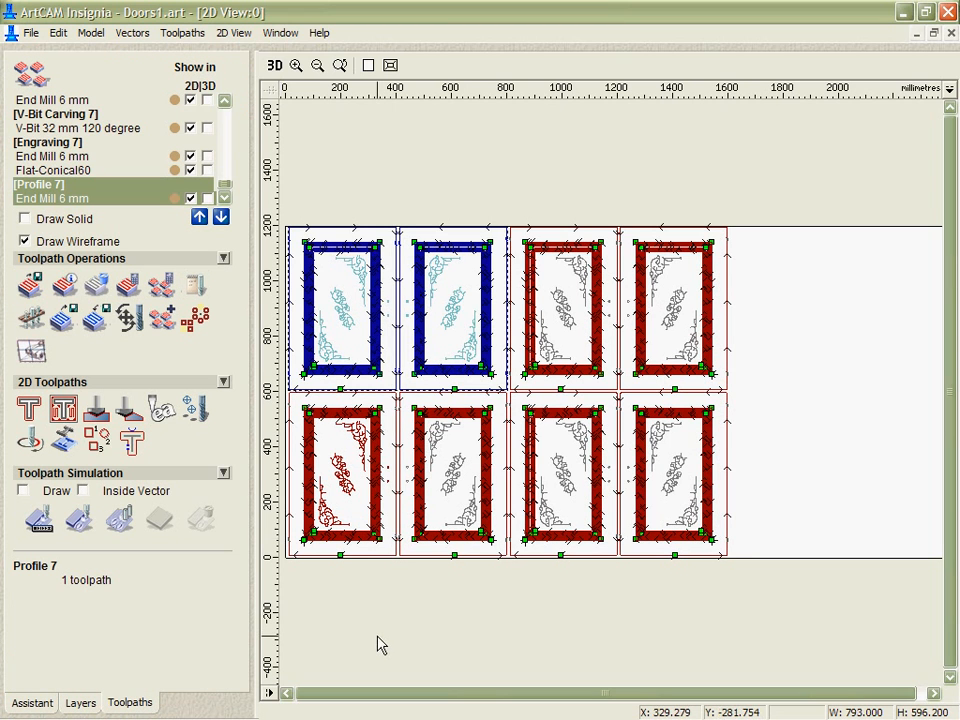
{"action": "left_click", "coordinate": [379, 643]}
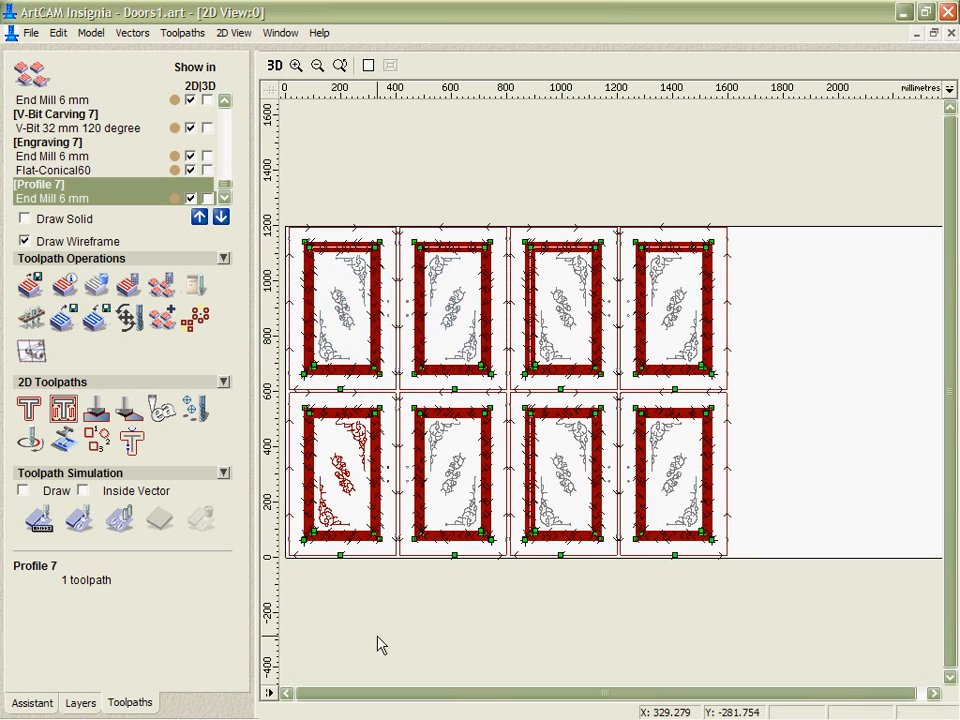
{"action": "left_click", "coordinate": [276, 68]}
{"action": "left_click", "coordinate": [276, 68]}
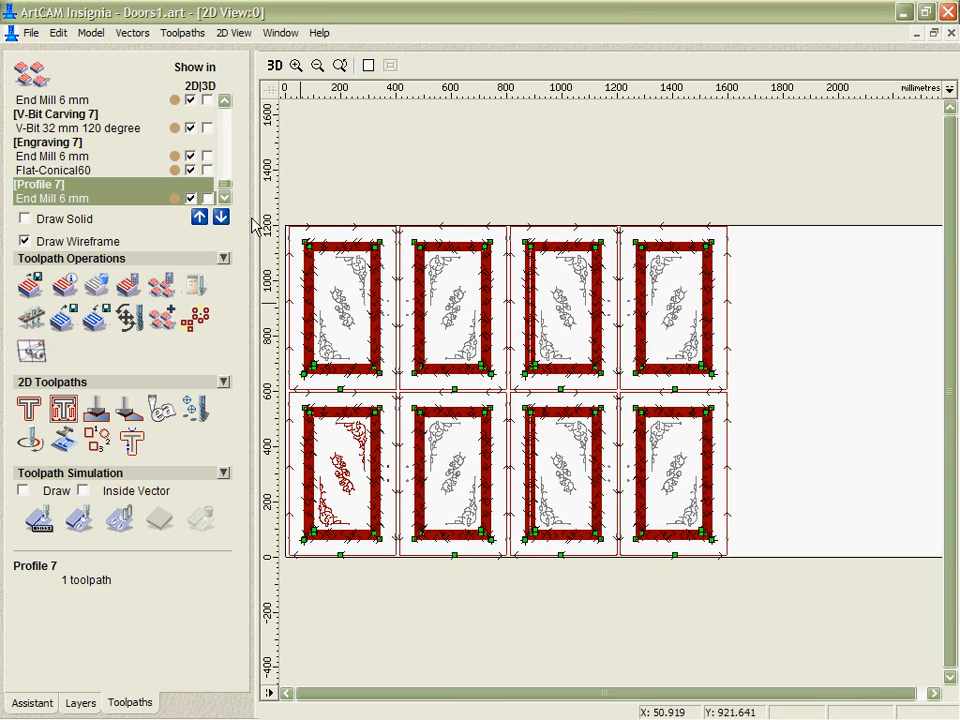
- Merge all eight doors' toolpaths in Automatic, Profiles Last order without preserving the originals, and view the merged toolpaths in 3D
{"action": "left_click_drag", "start_coordinate": [278, 199], "coordinate": [828, 620]}
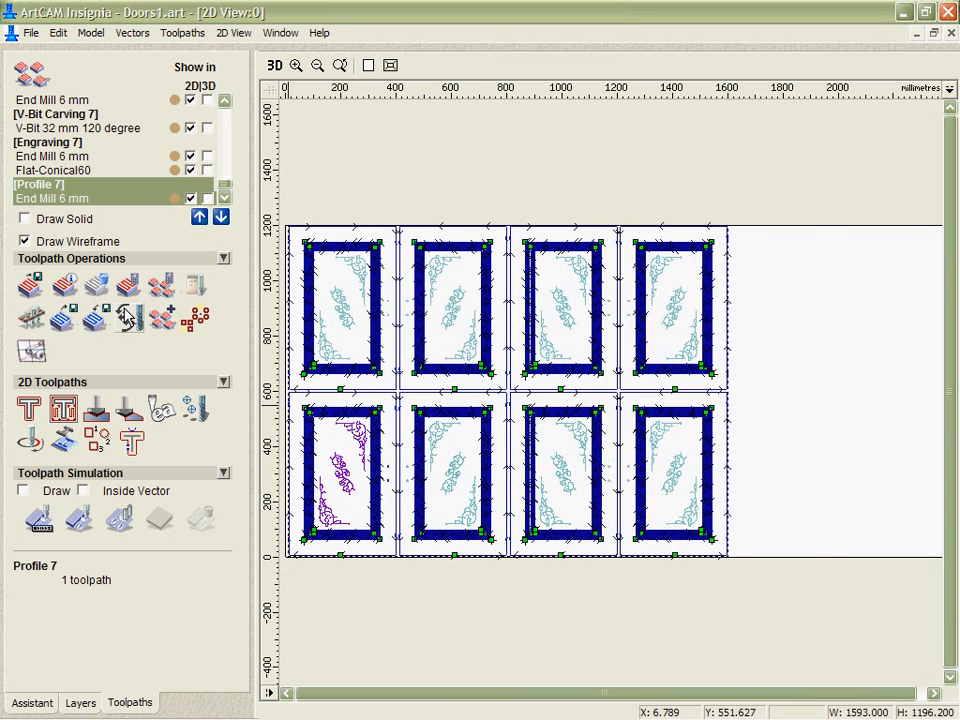
{"action": "left_click", "coordinate": [161, 287]}
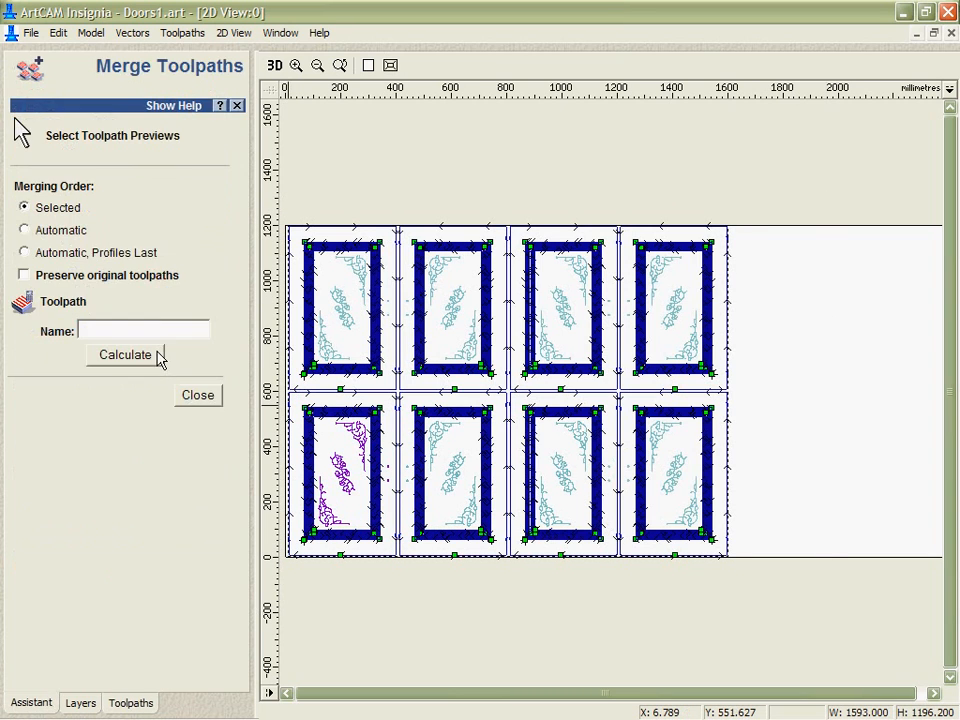
{"action": "left_click", "coordinate": [24, 252]}
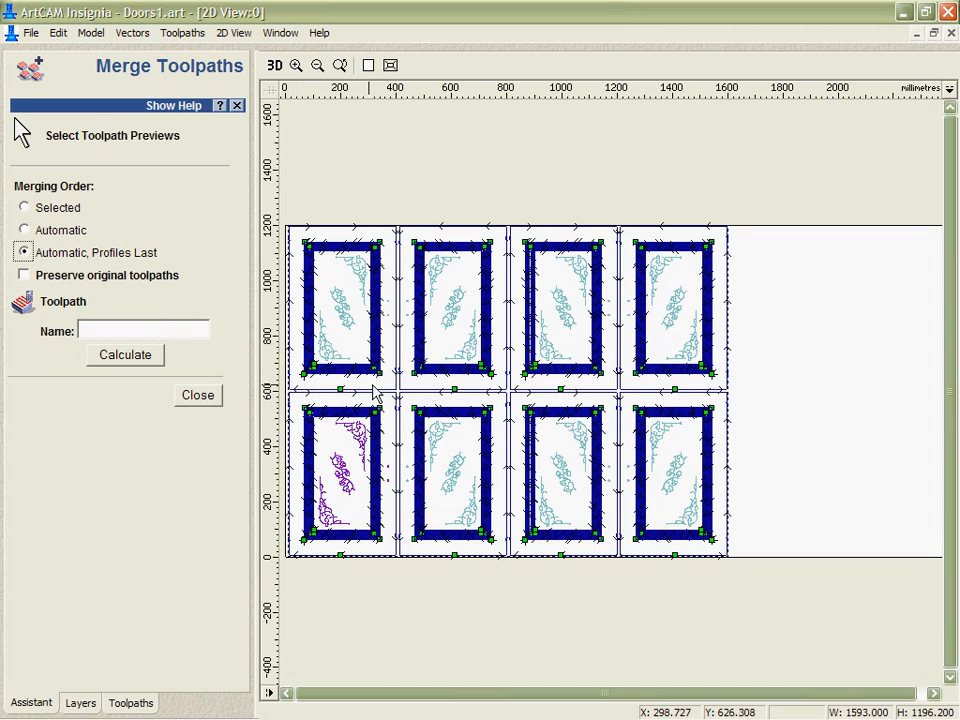
{"action": "left_click", "coordinate": [126, 358]}
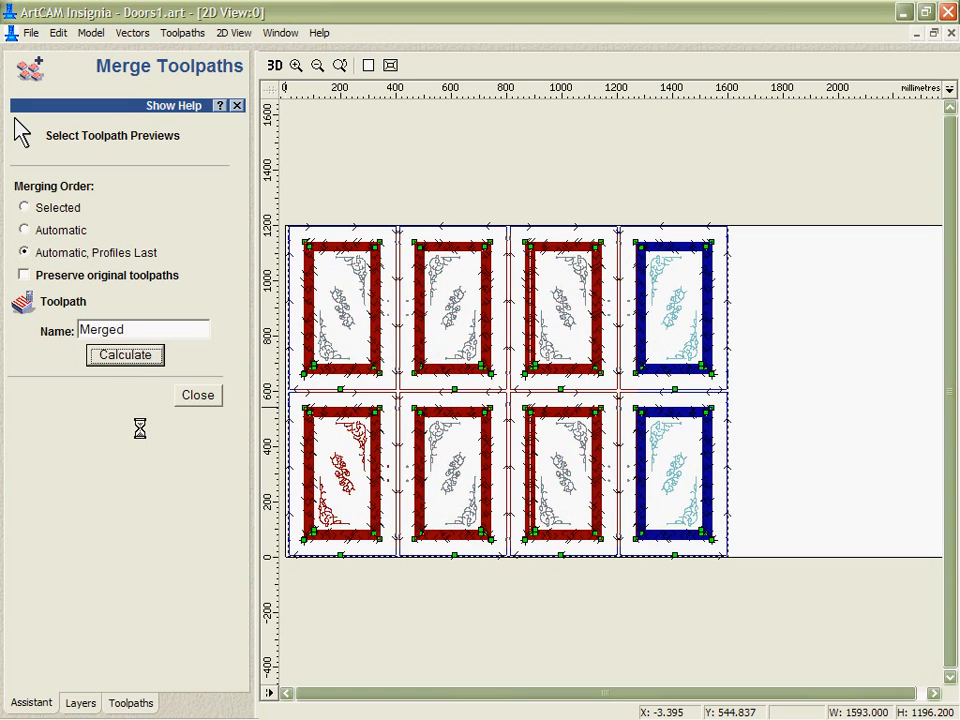
{"action": "left_click", "coordinate": [198, 396]}
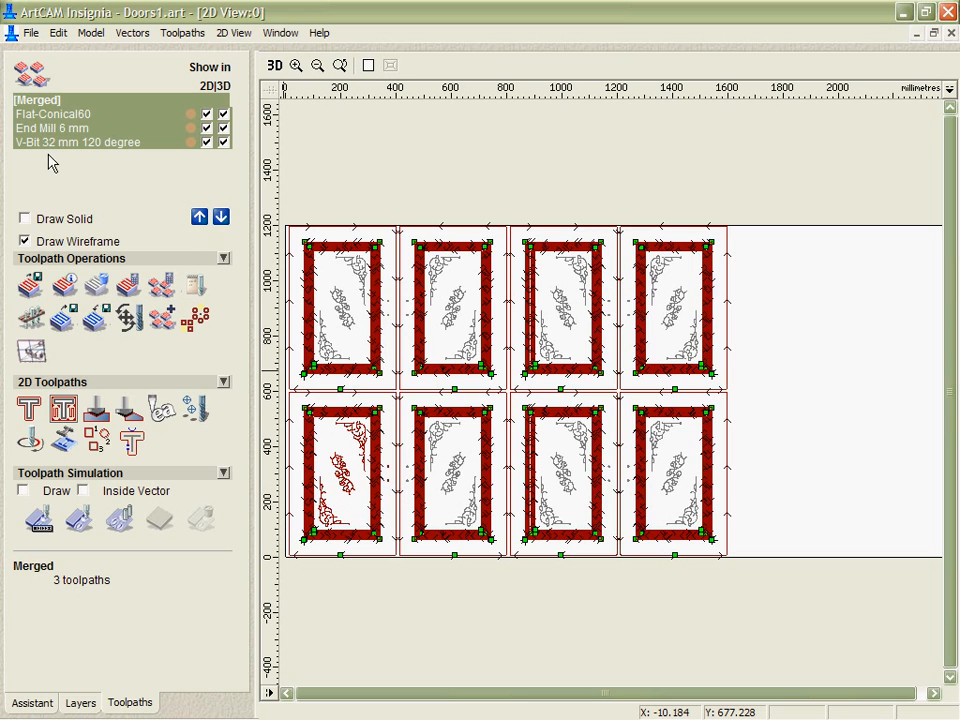
{"action": "left_click", "coordinate": [274, 65]}
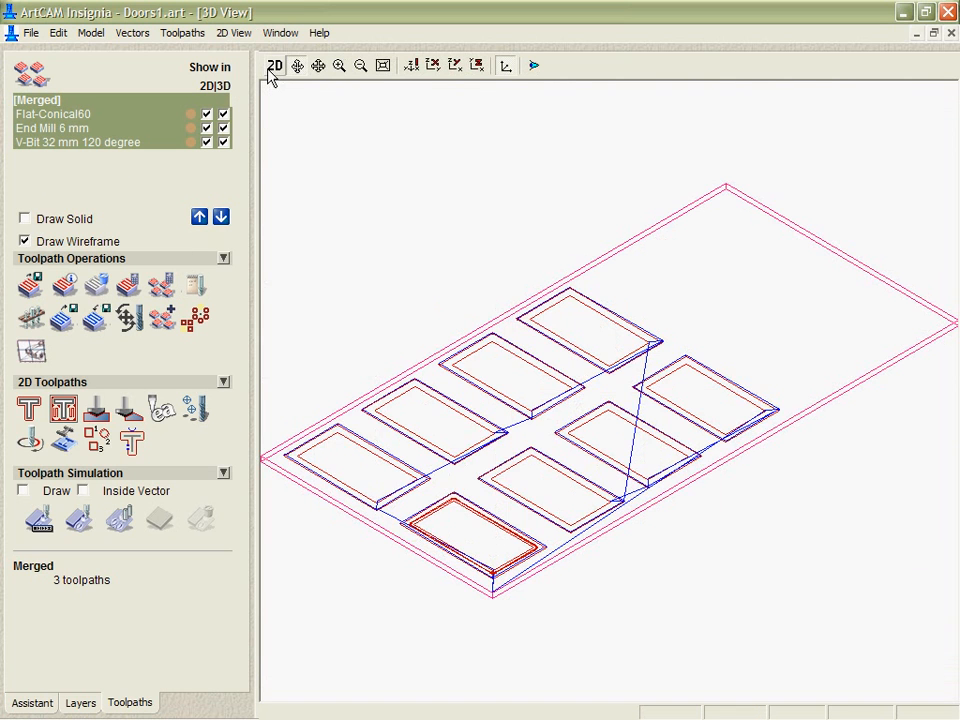
- Simulate the merged toolpaths, including Flat-Conical60 and End Mill 6 mm, in the 3D view and inspect the eight doors cut in the sheet
{"action": "left_click_drag", "start_coordinate": [758, 440], "coordinate": [614, 470]}
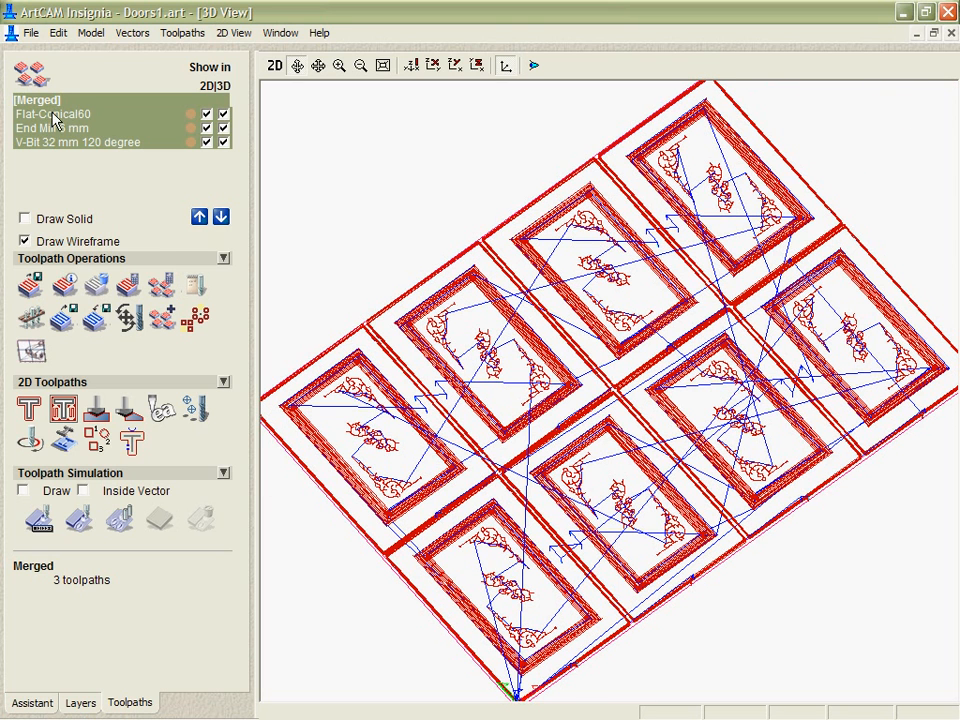
{"action": "left_click", "coordinate": [53, 116]}
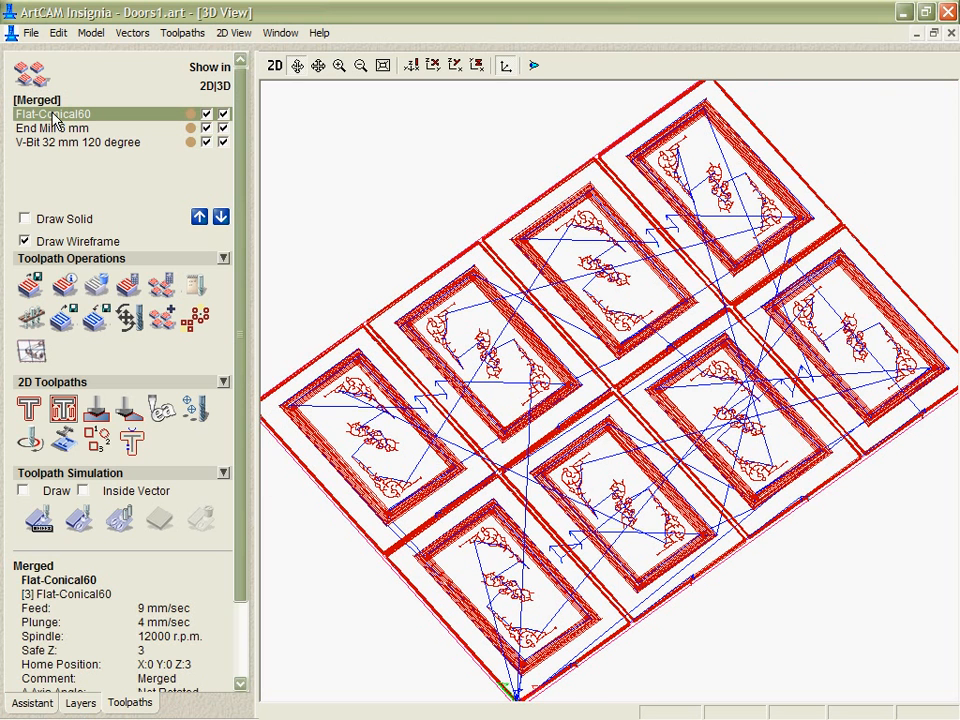
{"action": "left_click", "coordinate": [78, 530]}
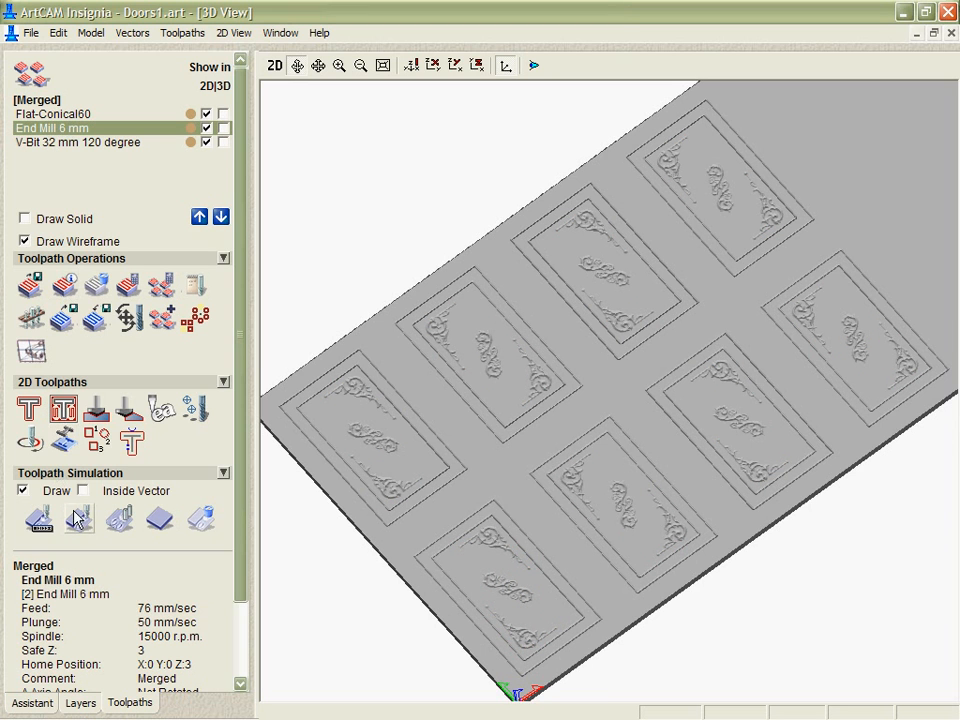
{"action": "mouse_move", "coordinate": [735, 399]}
{"action": "left_mouse_down"}
{"action": "mouse_move", "coordinate": [707, 540]}
{"action": "mouse_move", "coordinate": [656, 465]}
{"action": "mouse_move", "coordinate": [670, 532]}
{"action": "left_mouse_up"}
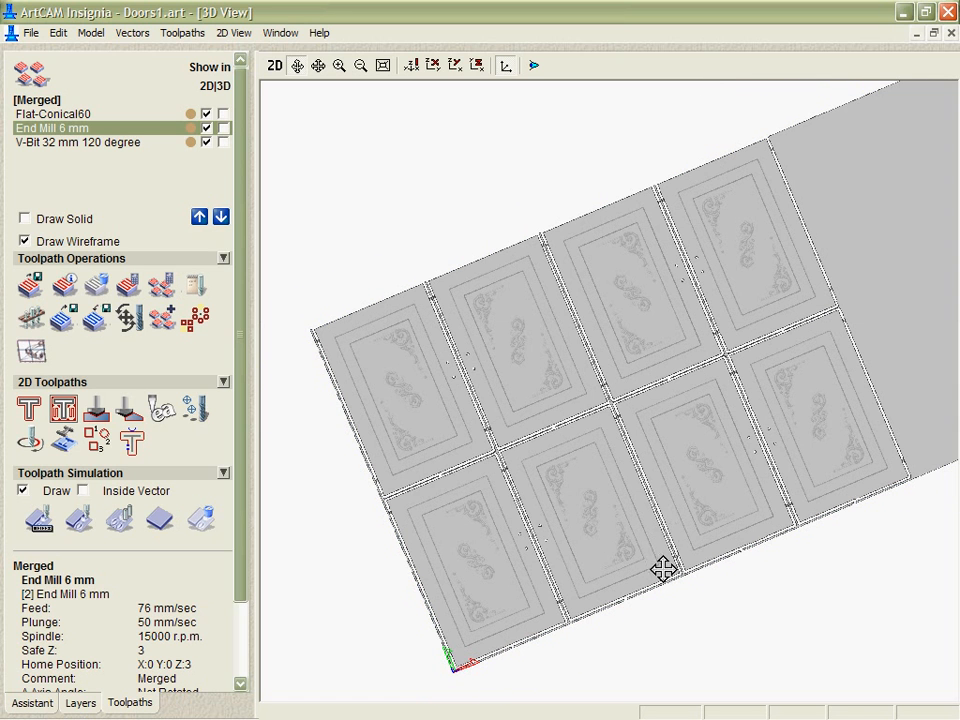
{"action": "scroll", "coordinate": [696, 553], "scroll_direction": "up", "scroll_amount": 3}
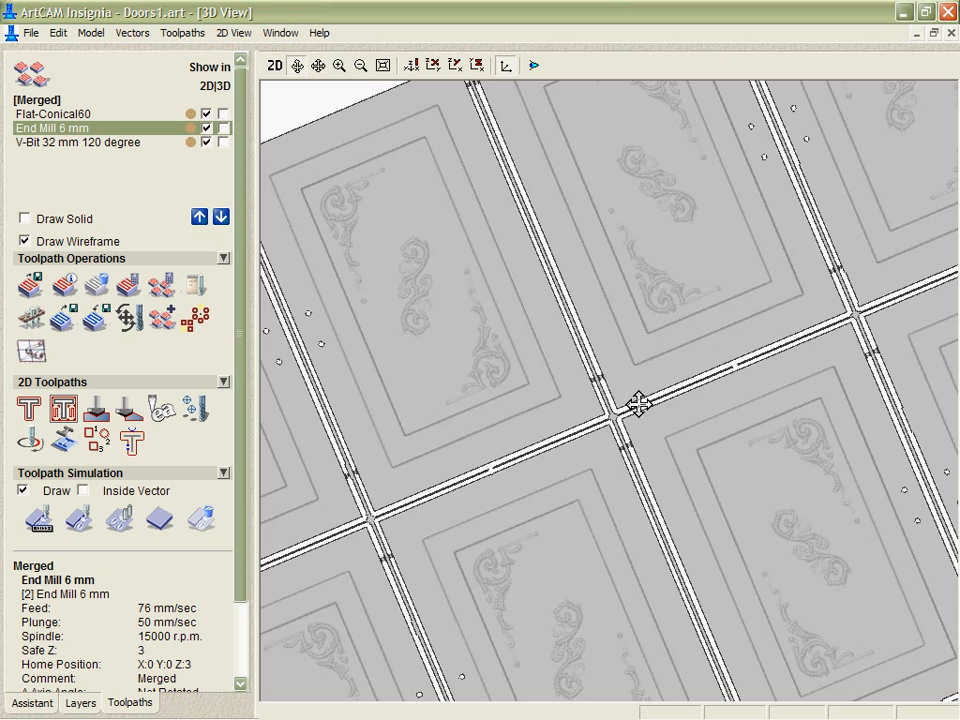
{"action": "scroll", "coordinate": [681, 508], "scroll_direction": "down", "scroll_amount": 5}
{"action": "scroll", "coordinate": [647, 433], "scroll_direction": "up", "scroll_amount": 3}
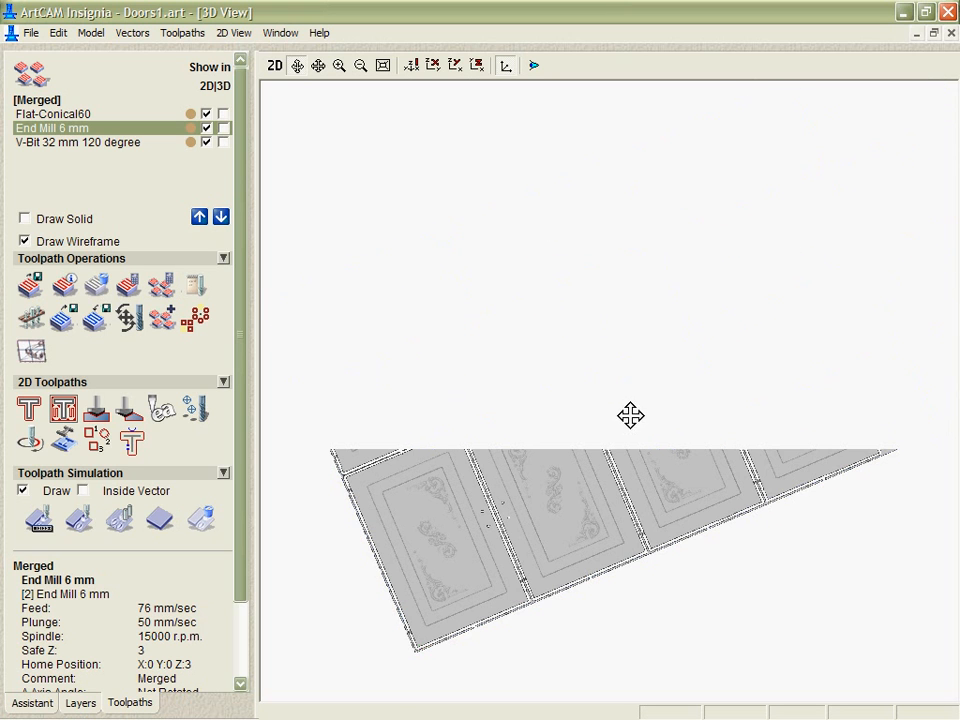